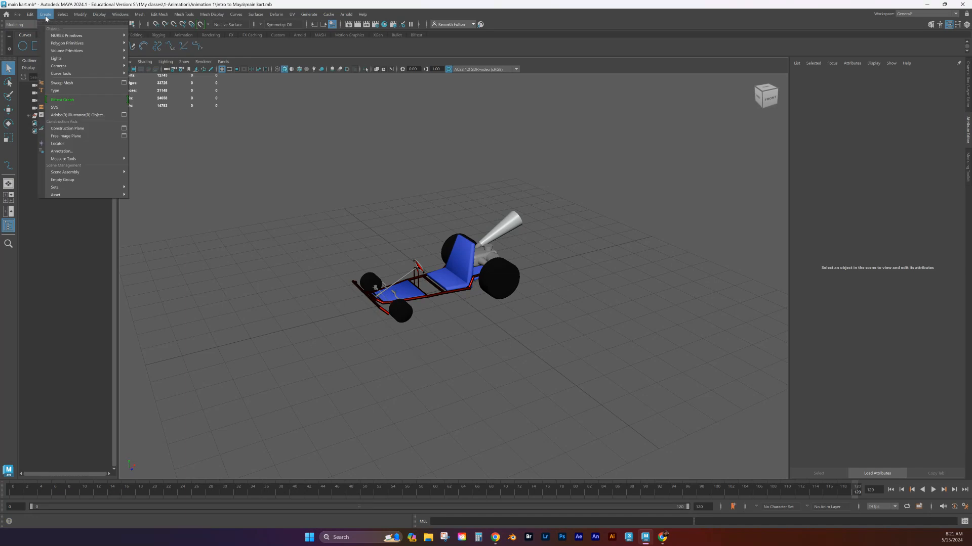
# Create a directional light and raise it above the kart.
pyautogui.moveTo(80, 58)
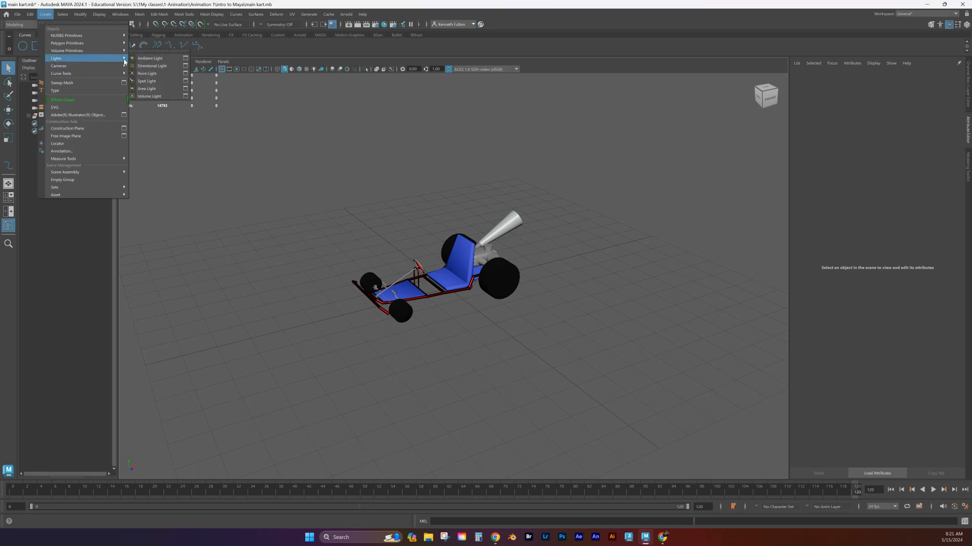
pyautogui.click(161, 69)
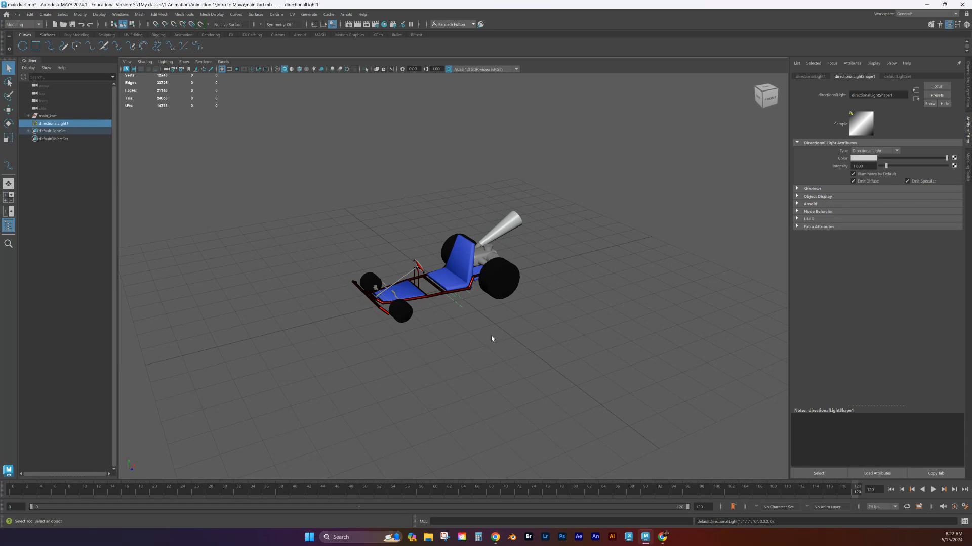
pyautogui.press('w')
pyautogui.moveTo(448, 251); pyautogui.dragTo(469, 180)
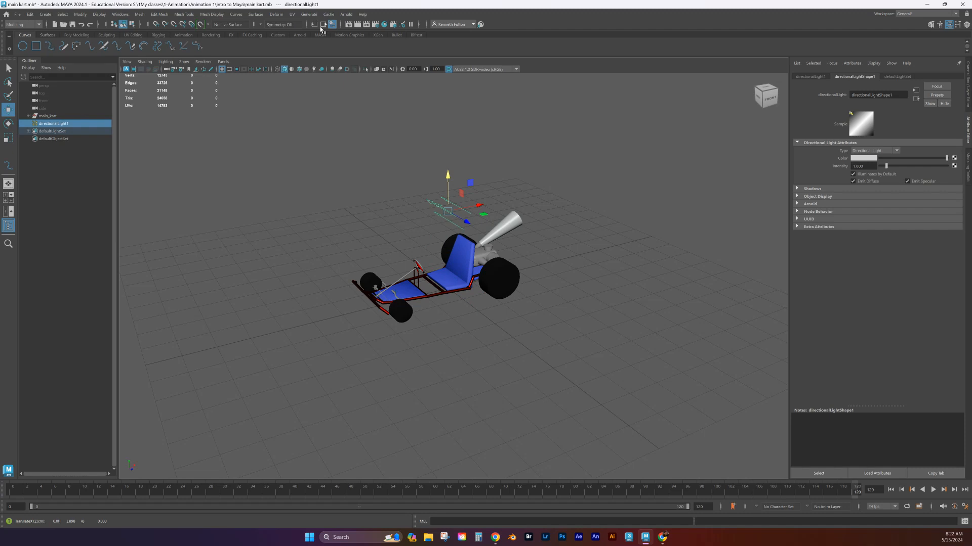
# Render the kart scene with Arnold.
pyautogui.click(346, 14)
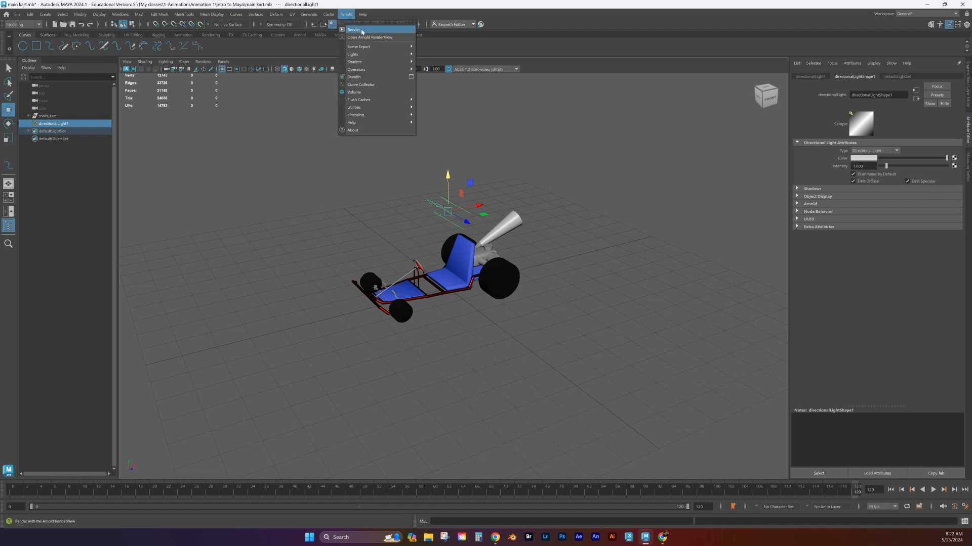
pyautogui.click(354, 23)
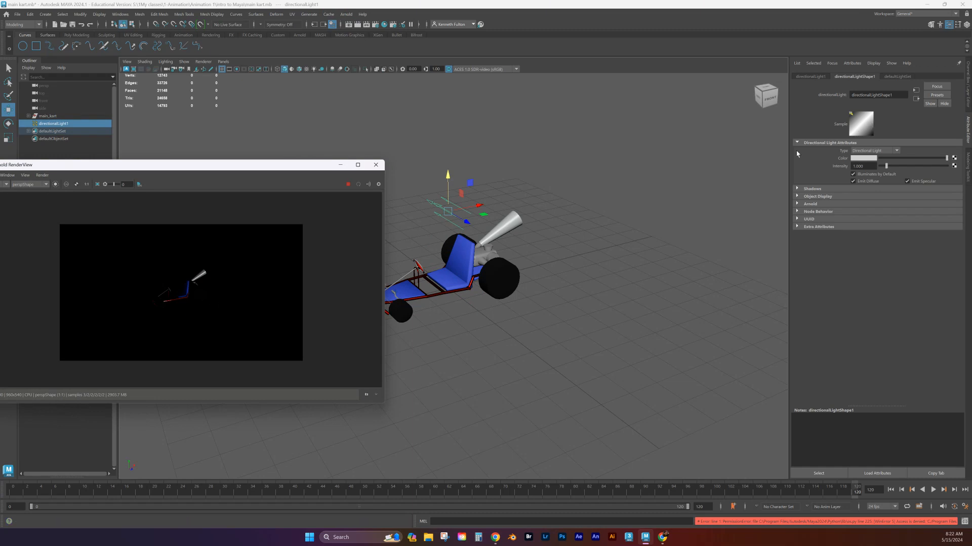
# Rotate the directional light to about -44 degrees in X and set its intensity to about 4.6.
pyautogui.press('e')
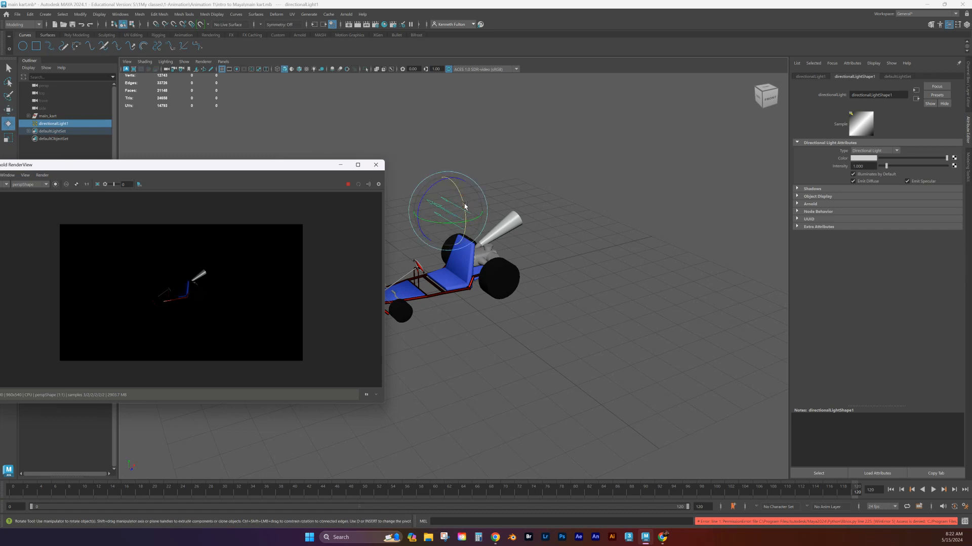
pyautogui.moveTo(468, 204); pyautogui.dragTo(460, 187)
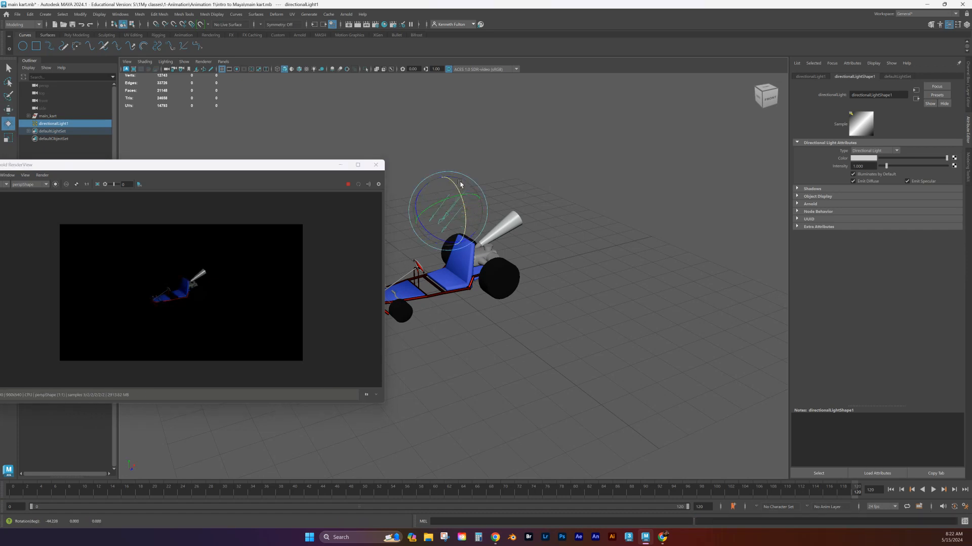
pyautogui.keyDown('alt'); pyautogui.moveTo(460, 291); pyautogui.dragTo(472, 285); pyautogui.keyUp('alt')
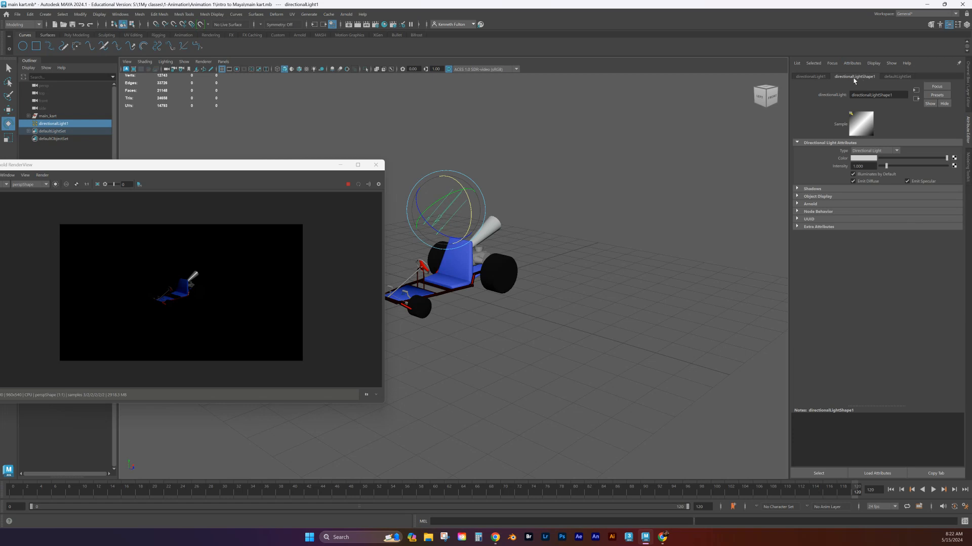
pyautogui.moveTo(889, 170); pyautogui.dragTo(950, 176)
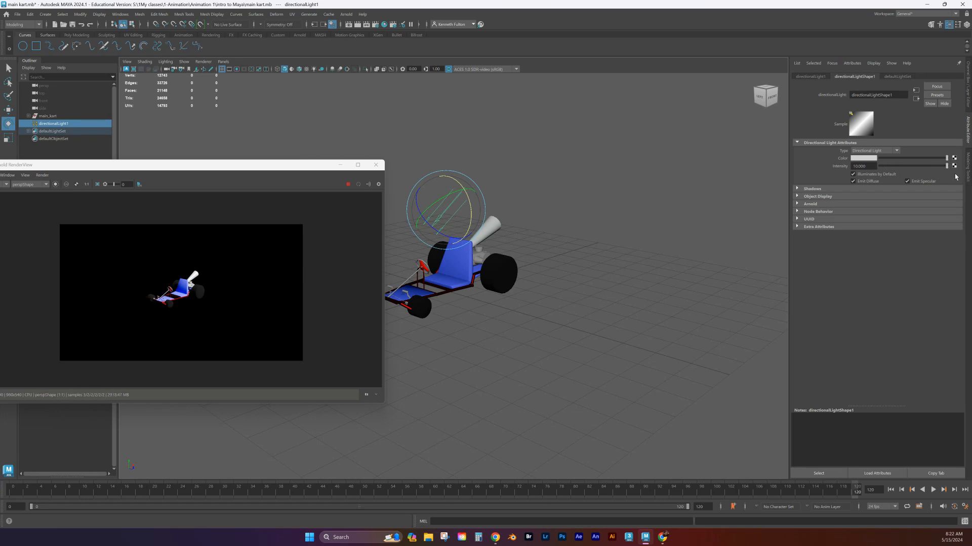
pyautogui.moveTo(955, 177); pyautogui.dragTo(905, 178)
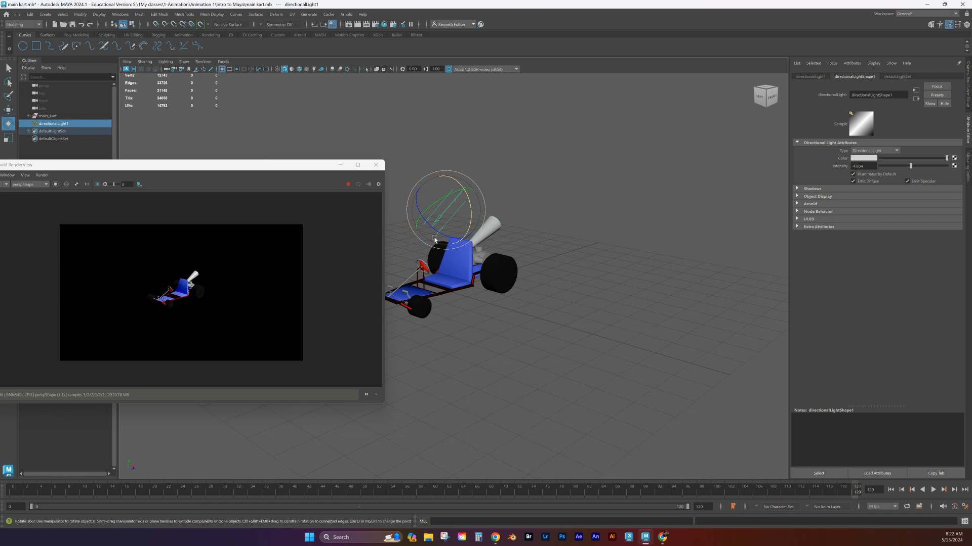
# Create a polygon plane beneath the kart and scale it up uniformly to form a large ground surface.
pyautogui.click(76, 36)
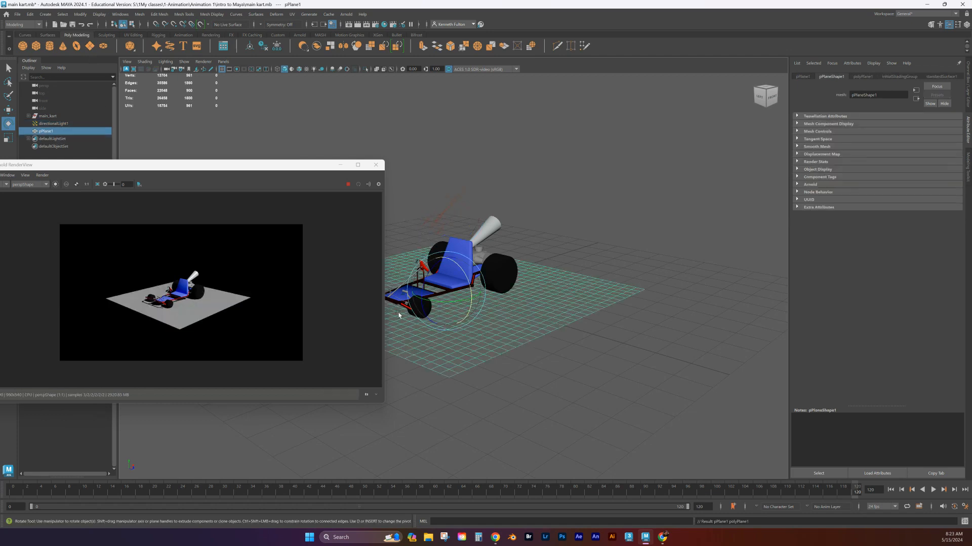
pyautogui.press('r')
pyautogui.moveTo(446, 291); pyautogui.dragTo(608, 259)
pyautogui.keyDown('alt'); pyautogui.moveTo(470, 329); pyautogui.dragTo(470, 310); pyautogui.keyUp('alt')
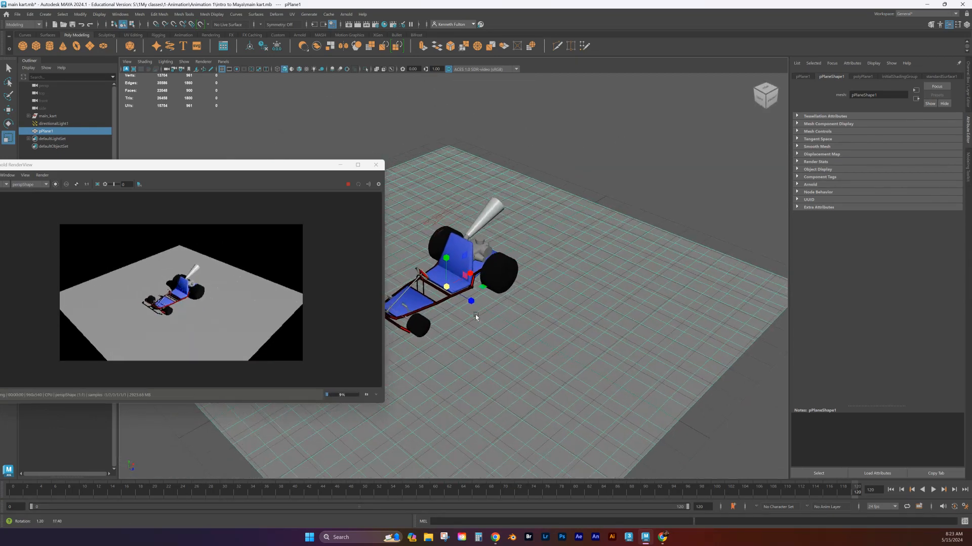
# Examine the directional light's effect on the kart and ground plane in the render from close up and a lower angle.
pyautogui.click(453, 208)
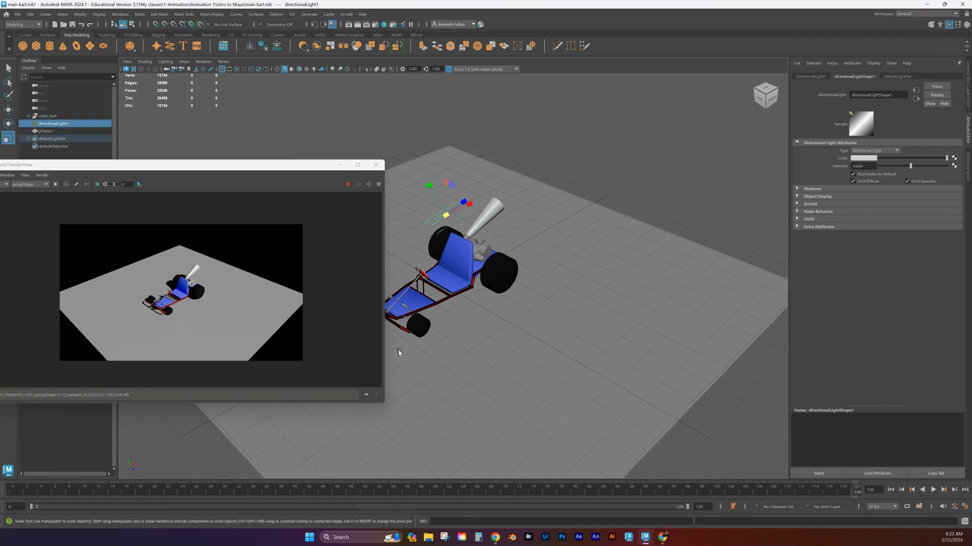
pyautogui.scroll(5, 402, 349)
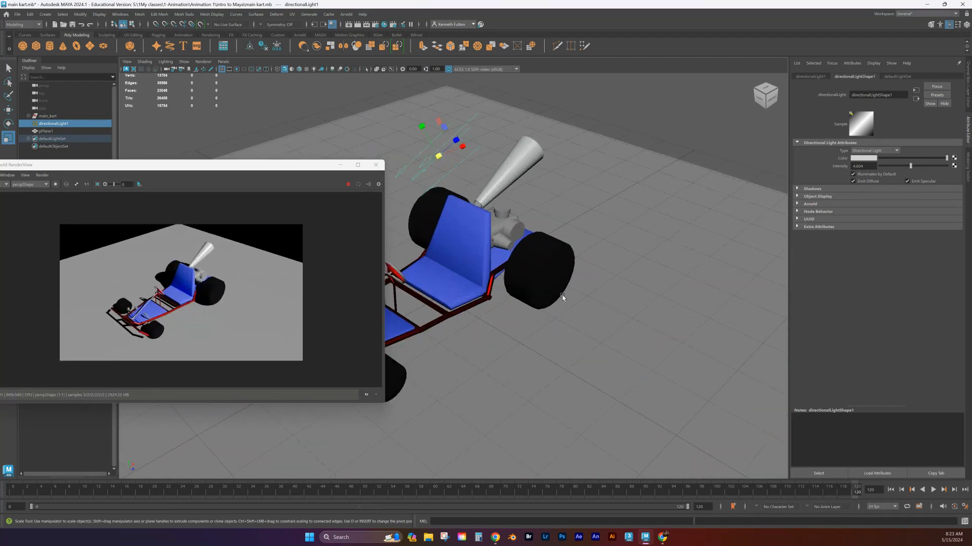
pyautogui.scroll(-4, 560, 297)
pyautogui.keyDown('alt'); pyautogui.moveTo(557, 296); pyautogui.dragTo(518, 312); pyautogui.keyUp('alt')
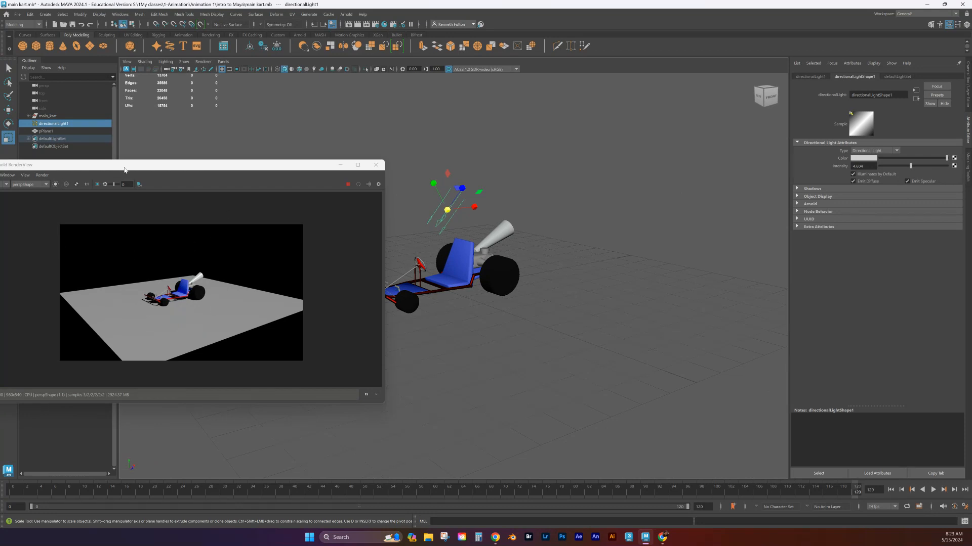
pyautogui.moveTo(128, 167); pyautogui.dragTo(305, 165)
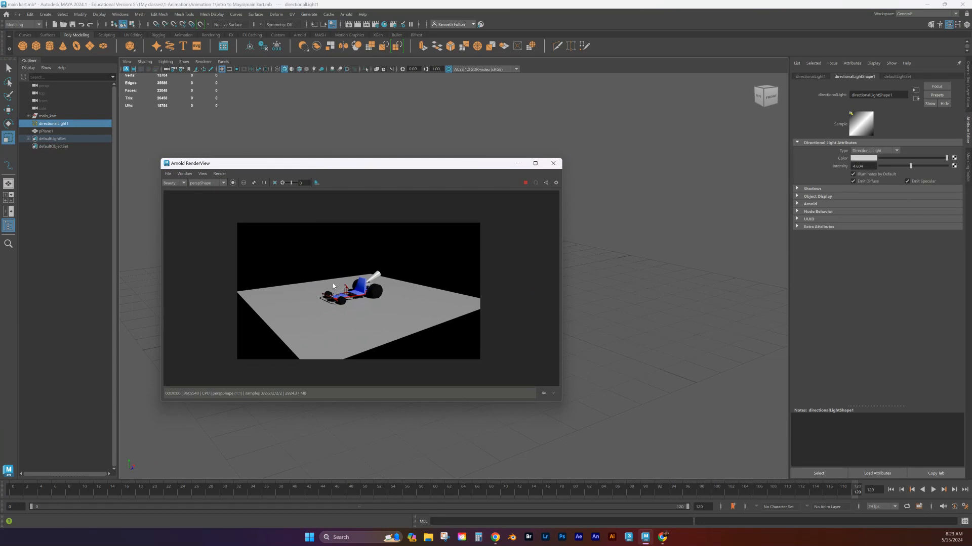
pyautogui.click(168, 174)
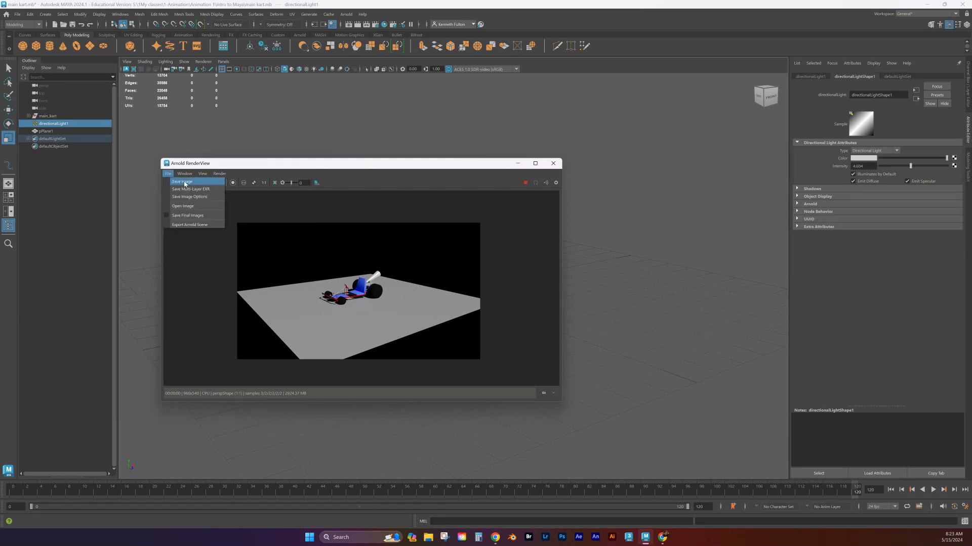
pyautogui.click(183, 181)
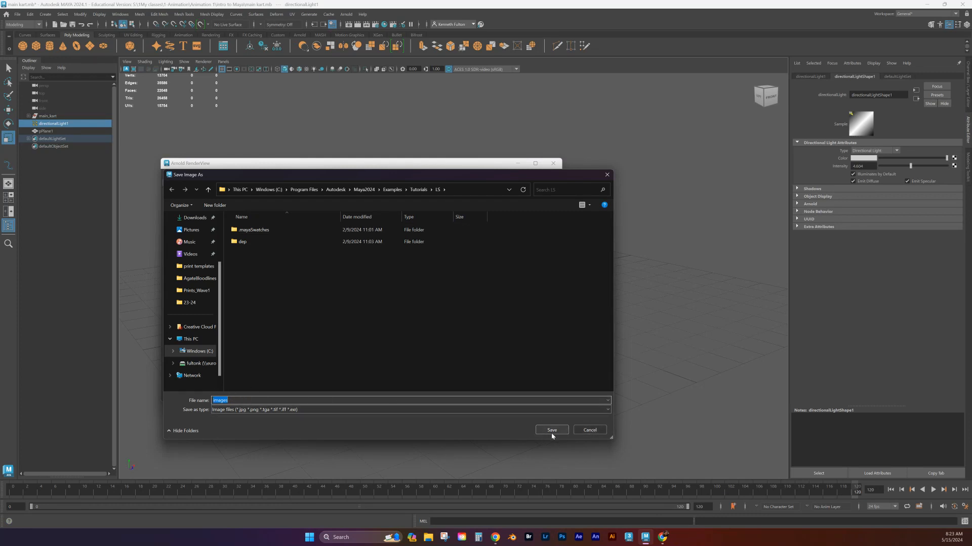
pyautogui.click(590, 430)
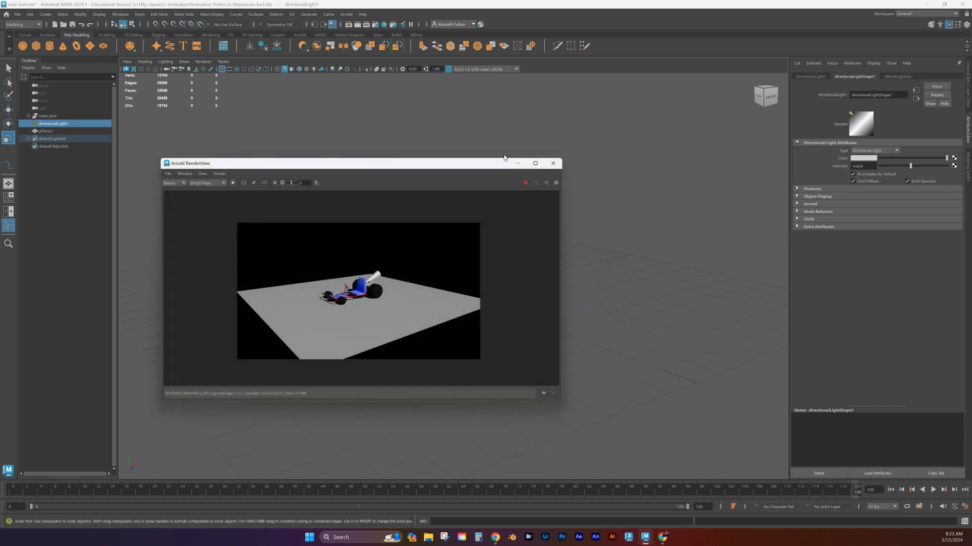
pyautogui.moveTo(501, 163); pyautogui.dragTo(318, 220)
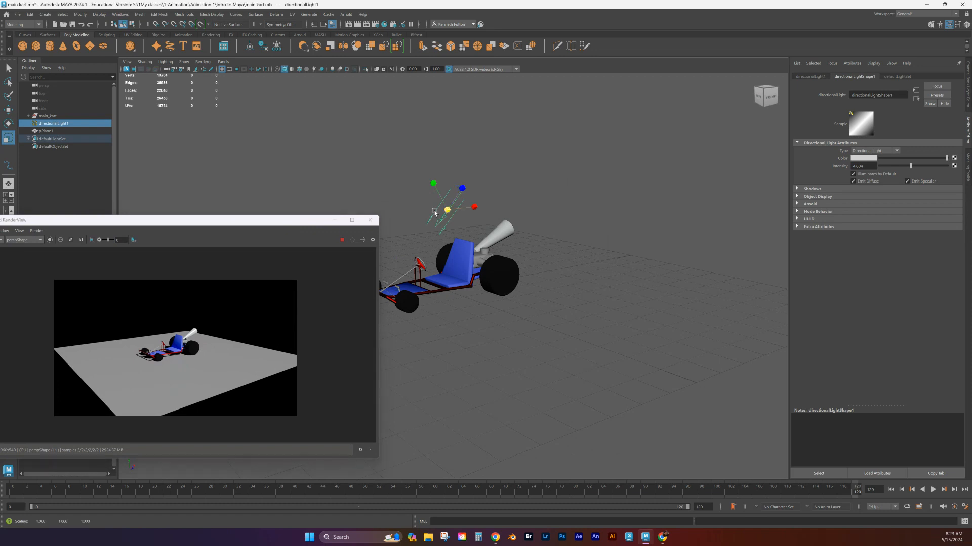
# Delete the directional light and add an Arnold SkyDome light to the scene.
pyautogui.press('Delete')
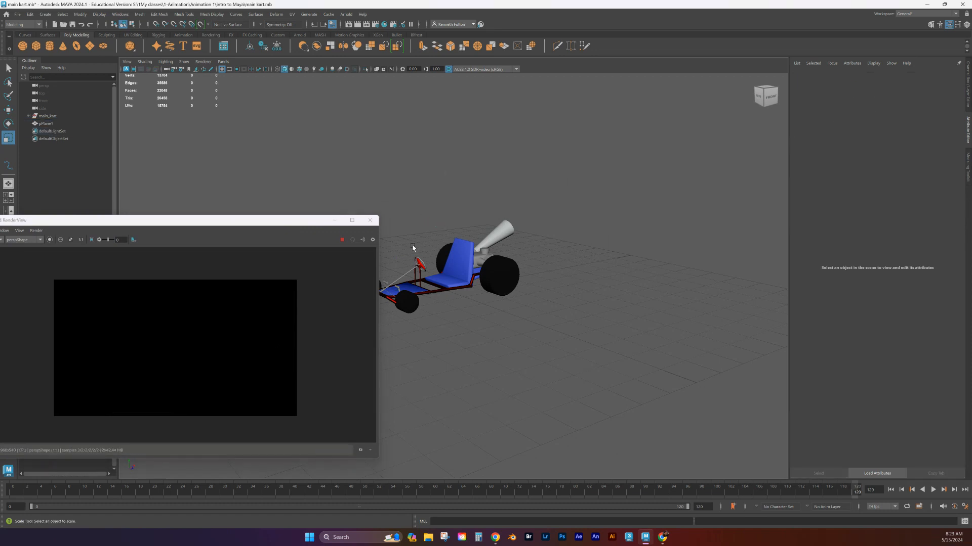
pyautogui.click(546, 299)
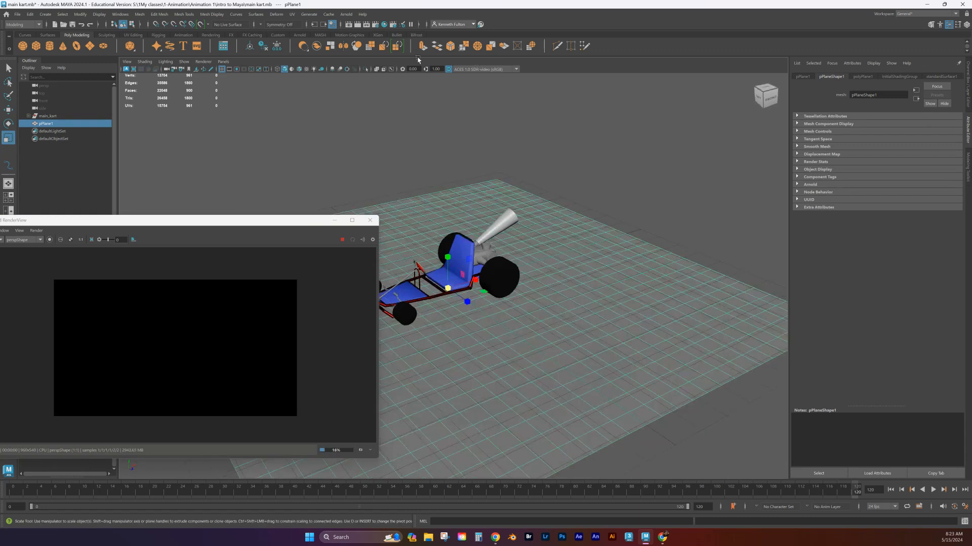
pyautogui.click(346, 14)
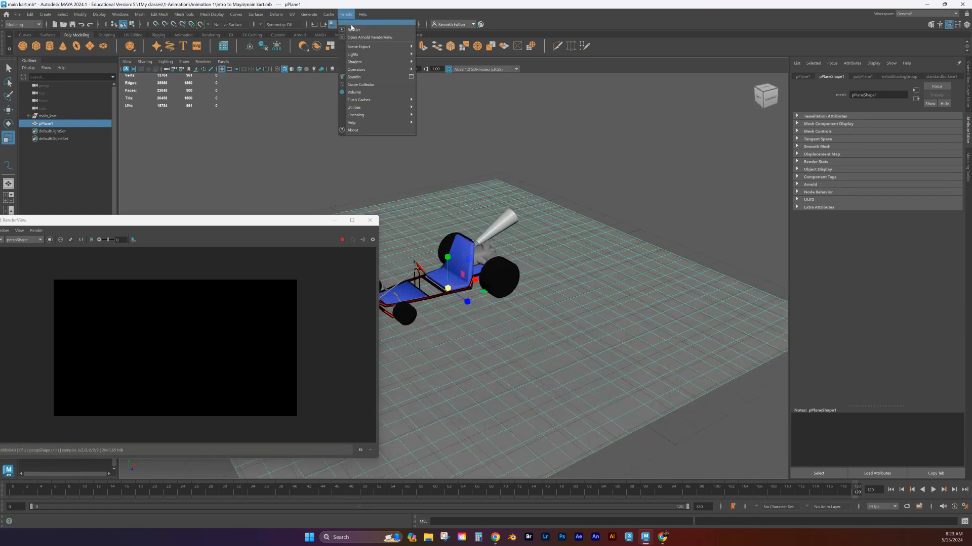
pyautogui.moveTo(374, 54)
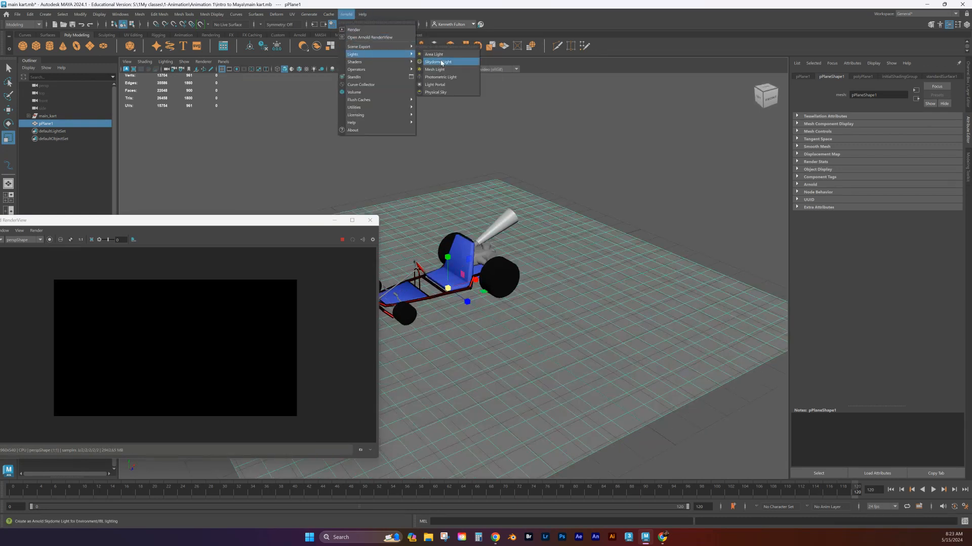
pyautogui.click(441, 63)
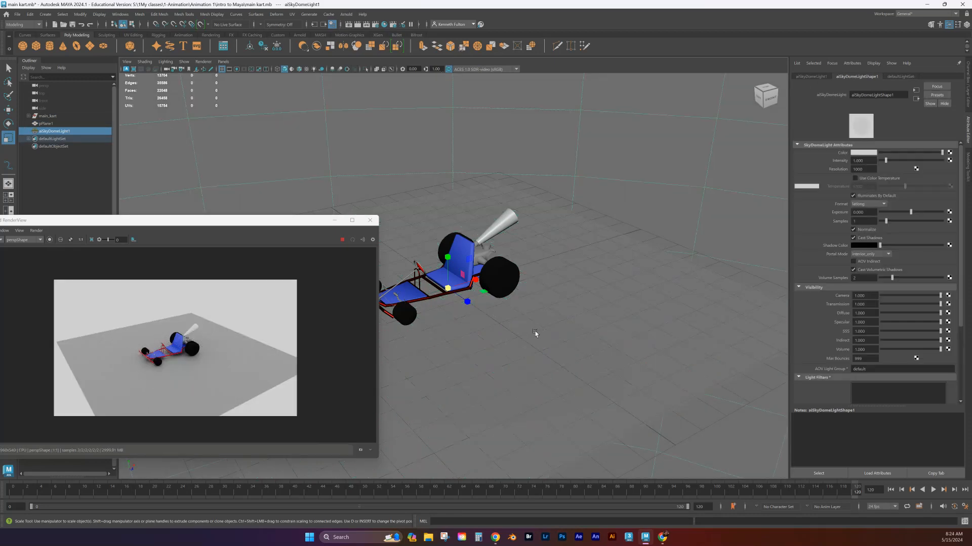
# Examine the extent of the sky dome around the kart and how it lights the render at different distances.
pyautogui.keyDown('alt'); pyautogui.moveTo(534, 331); pyautogui.dragTo(533, 327); pyautogui.keyUp('alt')
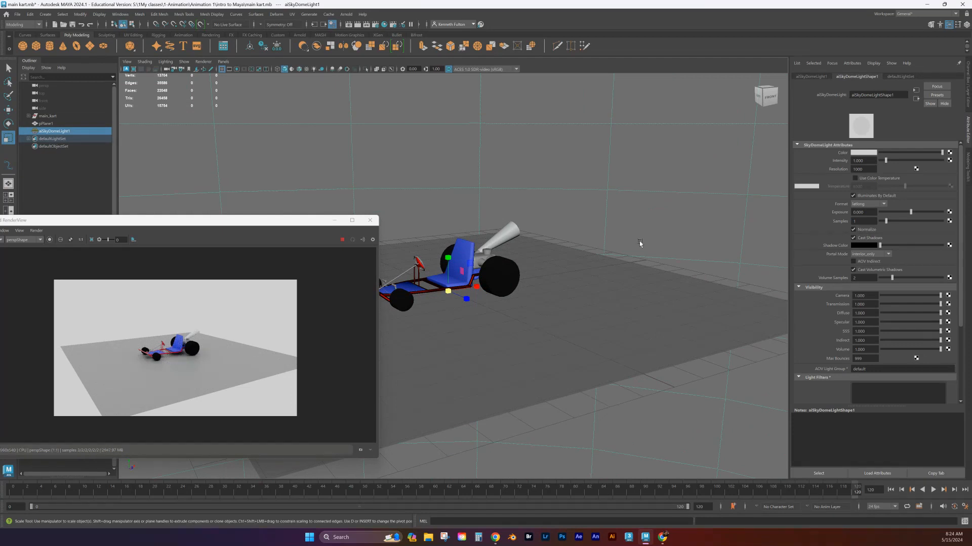
pyautogui.keyDown('alt'); pyautogui.moveTo(639, 177); pyautogui.dragTo(607, 283, button='right'); pyautogui.keyUp('alt')
pyautogui.scroll(-10, 613, 280)
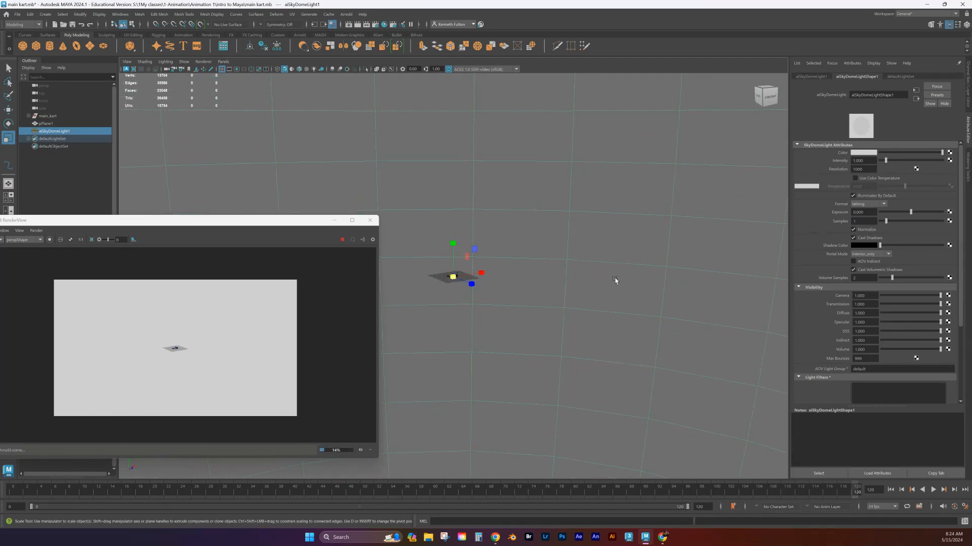
pyautogui.scroll(3, 615, 276)
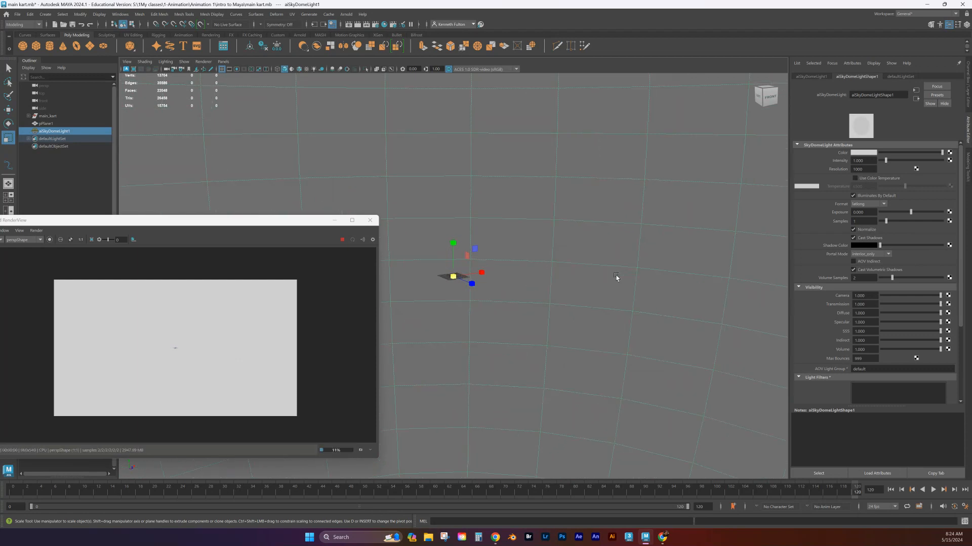
pyautogui.scroll(6, 473, 288)
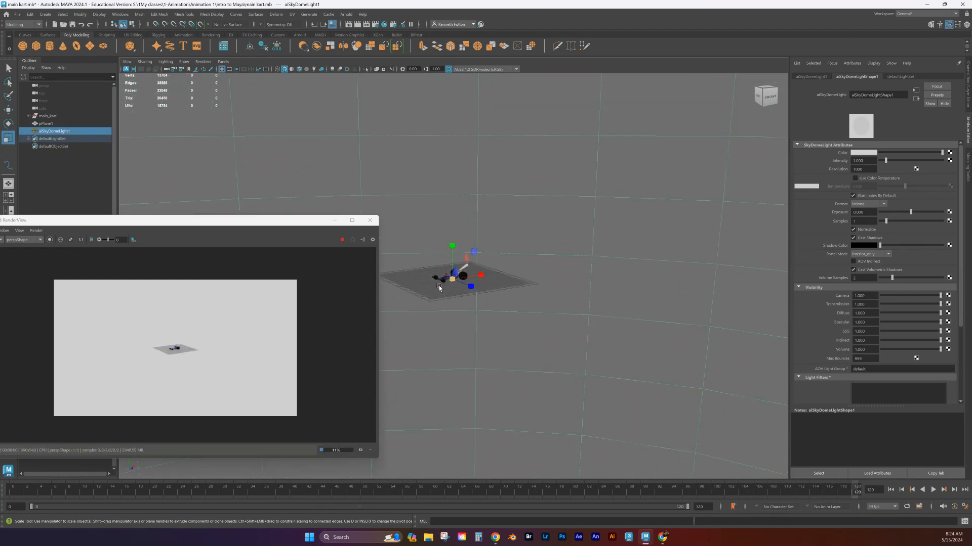
pyautogui.scroll(5, 447, 285)
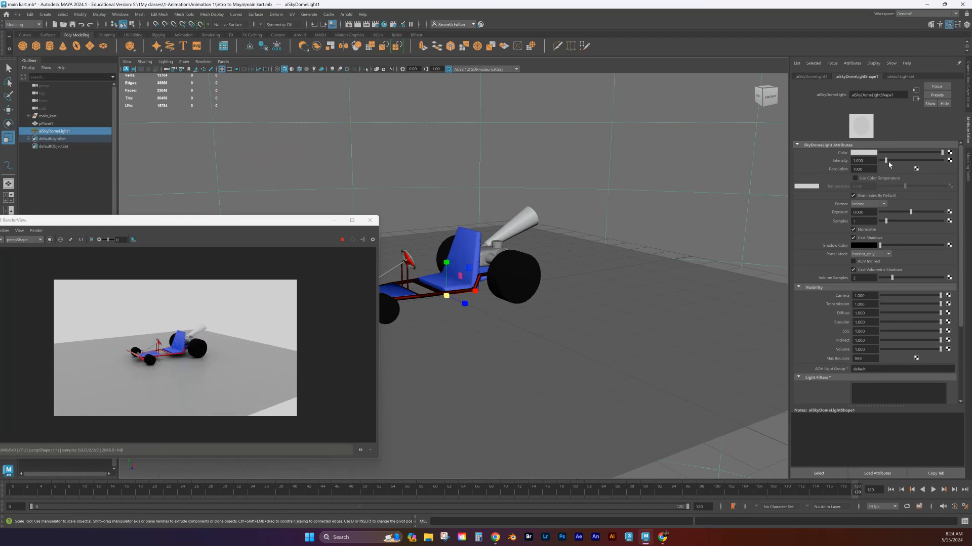
# Try a slightly higher intensity on the SkyDome light, and set it back to 1.
pyautogui.moveTo(886, 162)
pyautogui.mouseDown()
pyautogui.moveTo(904, 163)
pyautogui.moveTo(889, 161)
pyautogui.mouseUp()
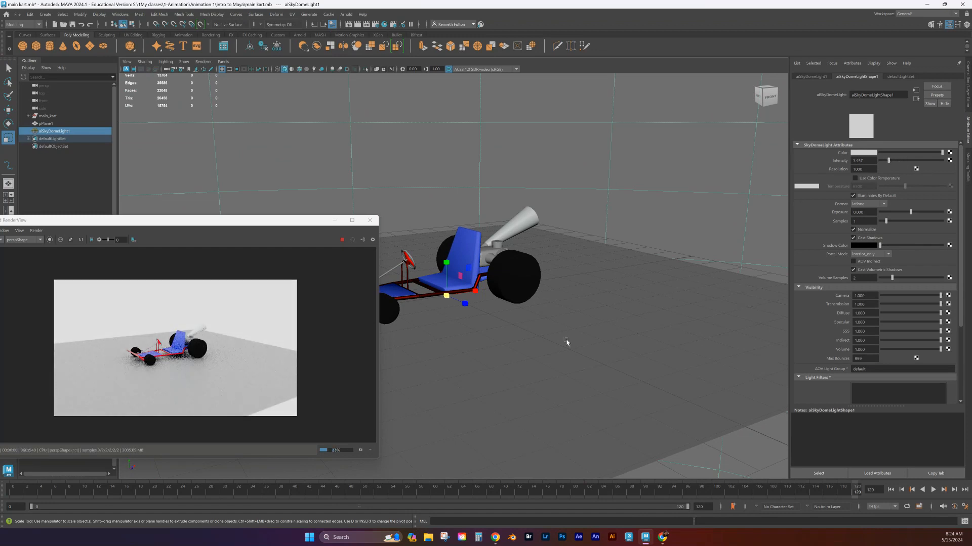
pyautogui.click(868, 161)
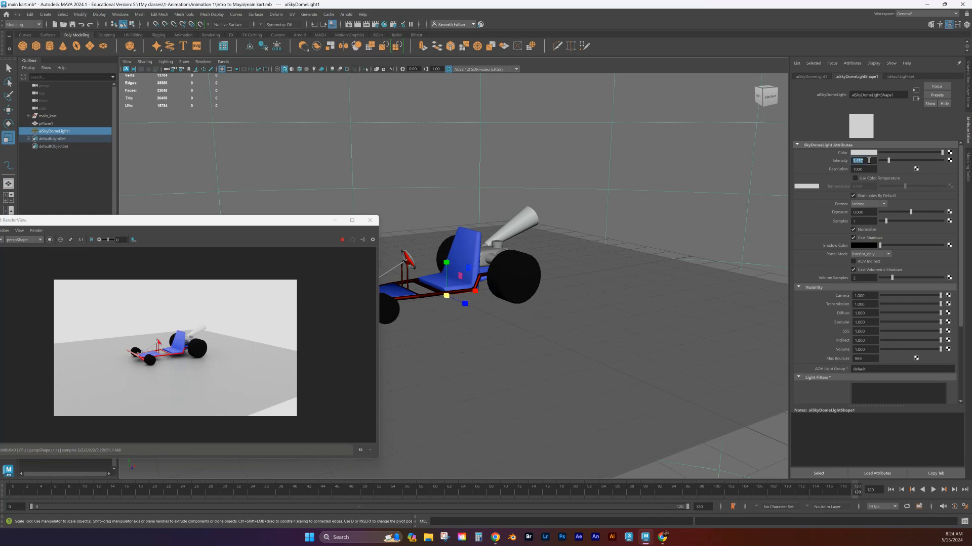
pyautogui.write('1')
pyautogui.press('Return')
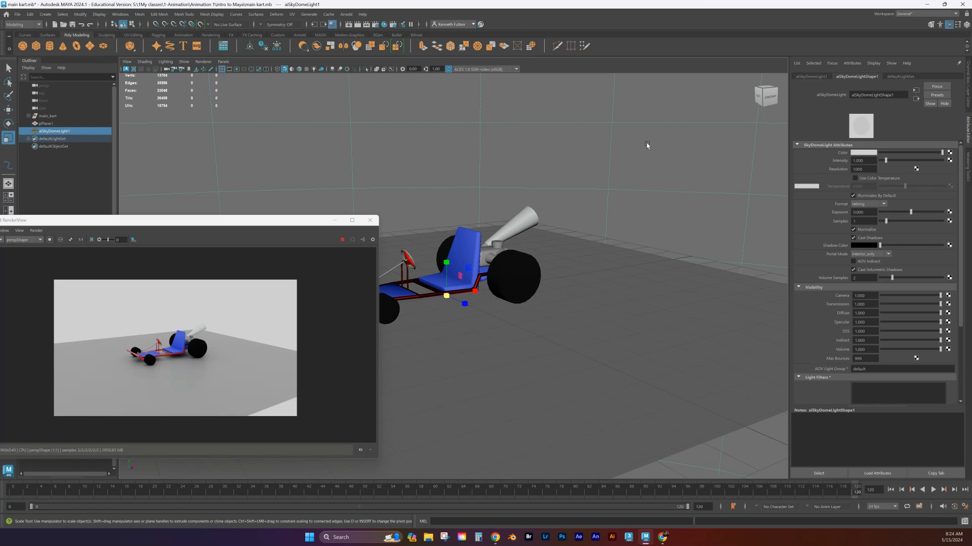
# Map a File texture to the SkyDome light's color.
pyautogui.click(949, 153)
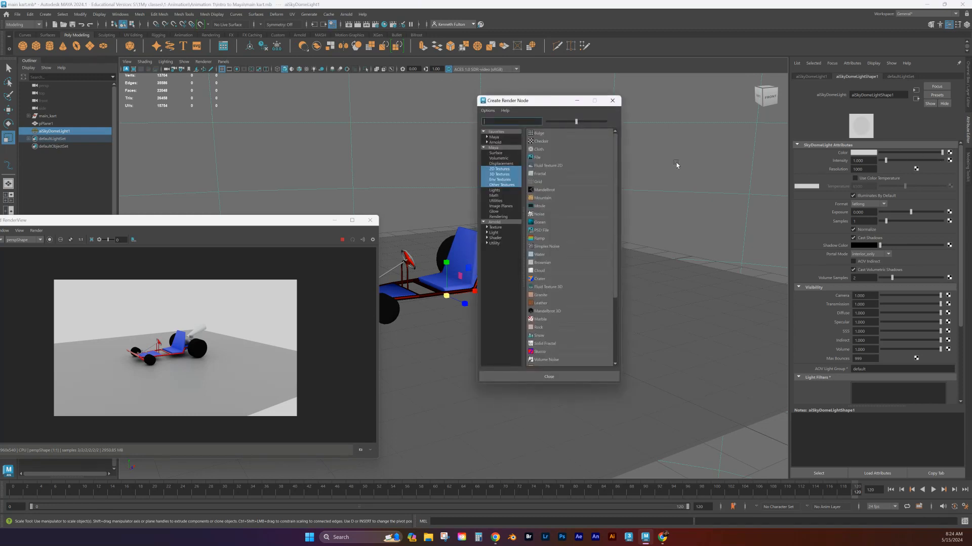
pyautogui.click(536, 157)
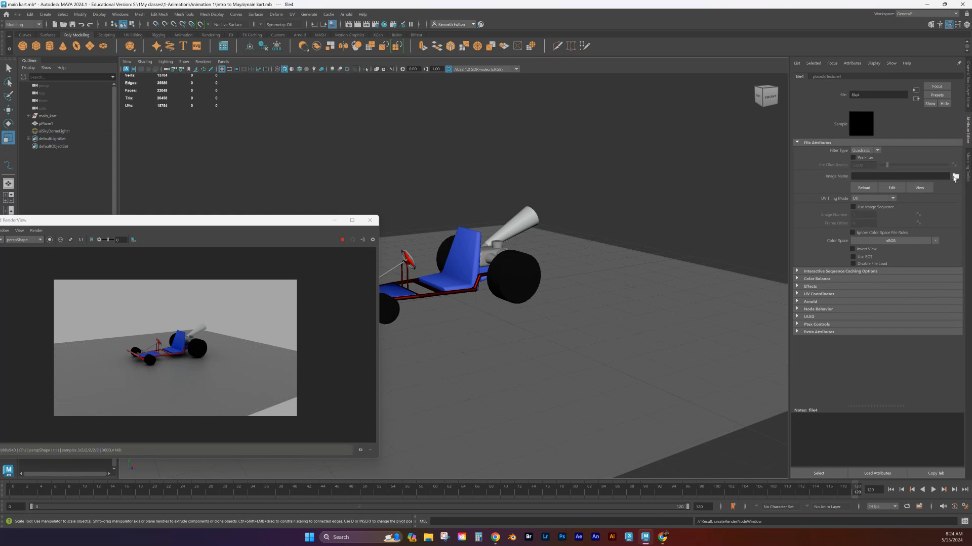
# Browse for the file texture's image in the Downloads folder of the user profile.
pyautogui.click(954, 177)
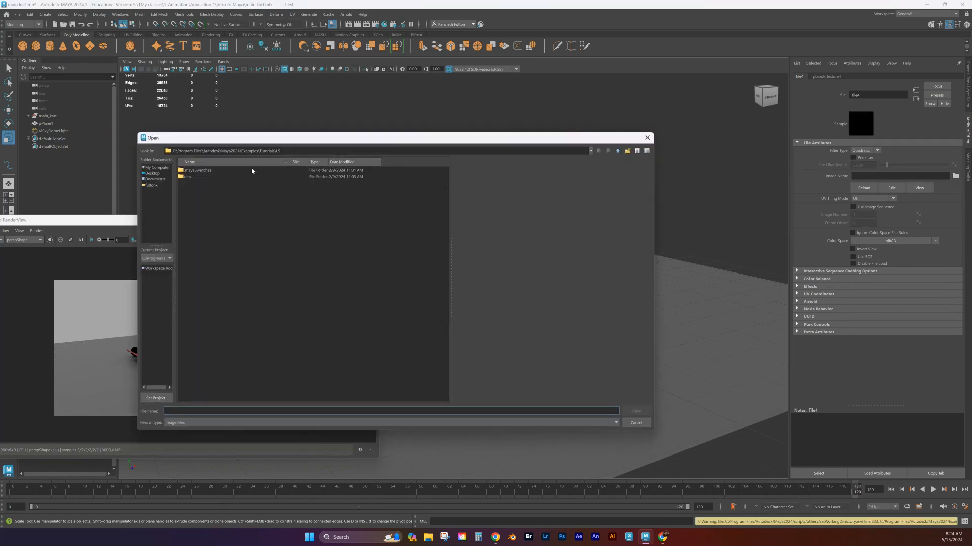
pyautogui.click(156, 167)
pyautogui.doubleClick(200, 172)
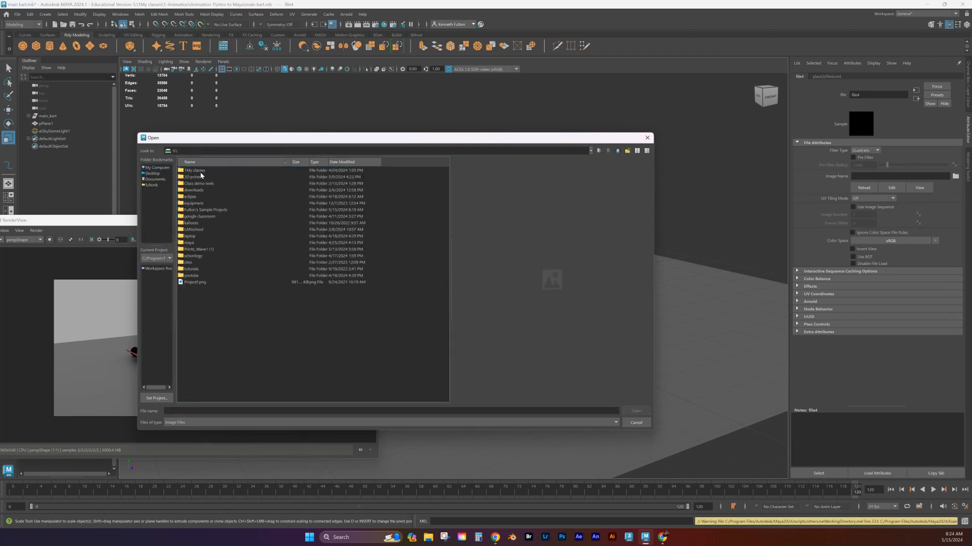
pyautogui.click(163, 168)
pyautogui.click(153, 185)
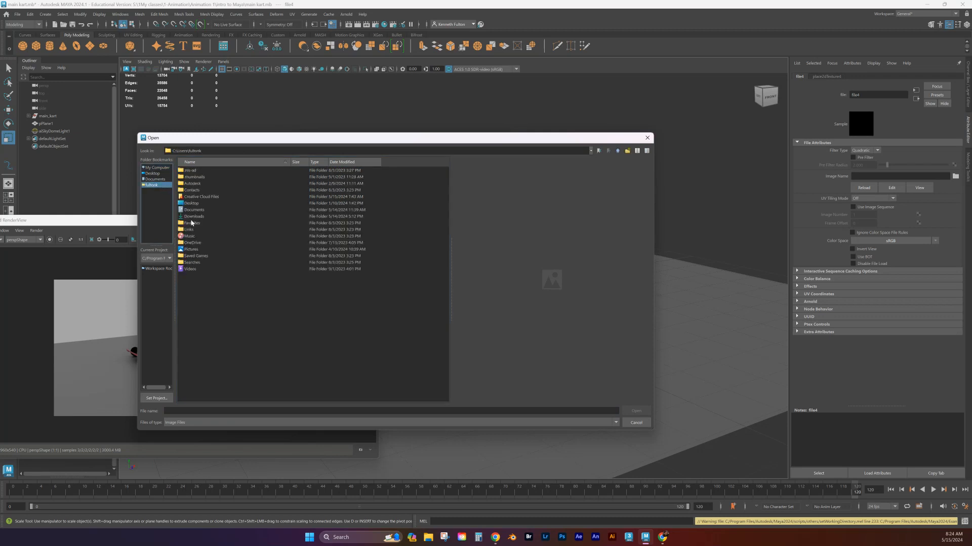
pyautogui.doubleClick(196, 216)
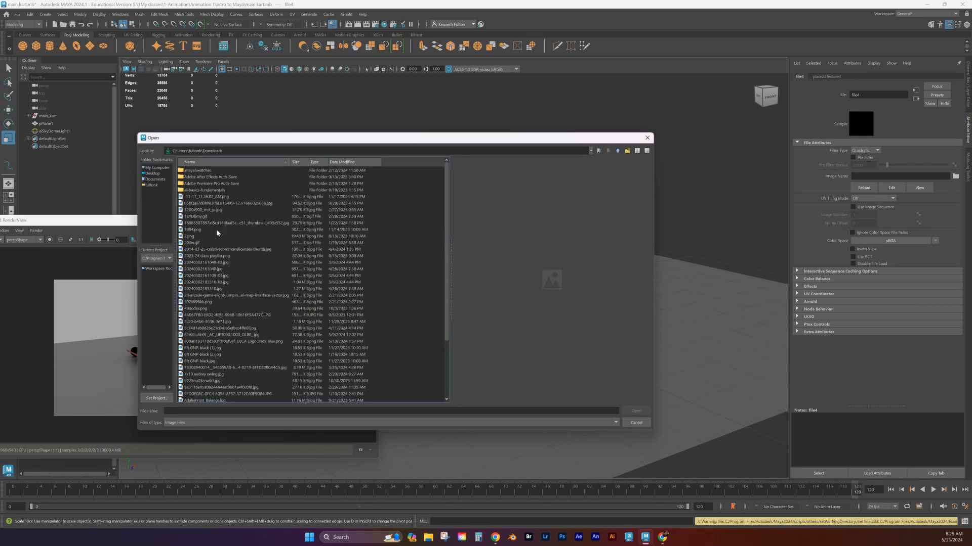
# Load kloppenheim_06_puresky_4k.exr as the image of the SkyDome light's color texture.
pyautogui.scroll(-5, 221, 233)
pyautogui.scroll(-20, 221, 234)
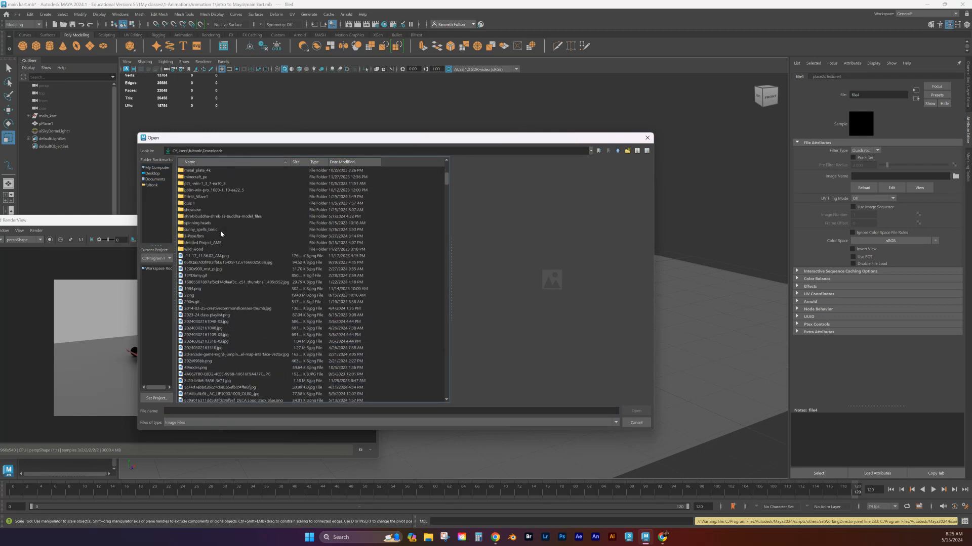
pyautogui.scroll(-20, 224, 230)
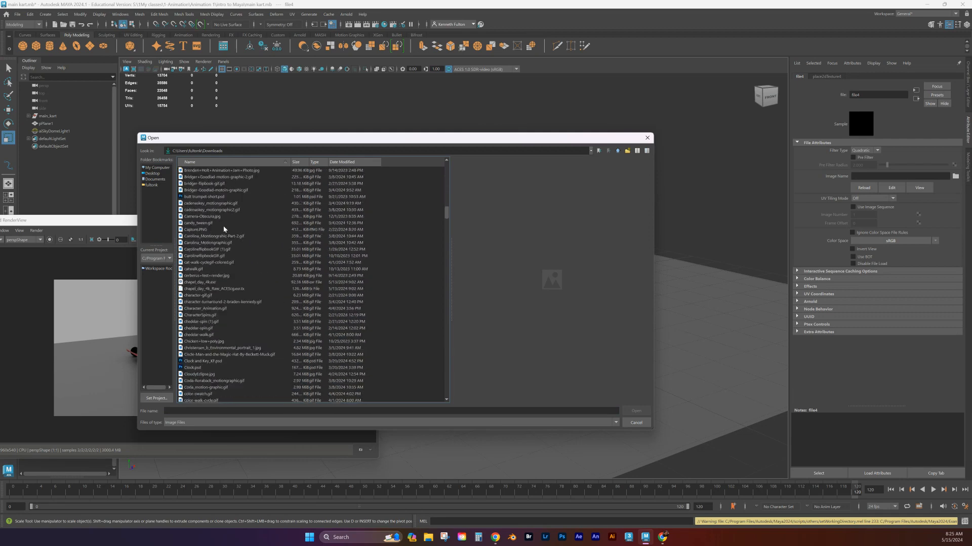
pyautogui.scroll(-20, 225, 226)
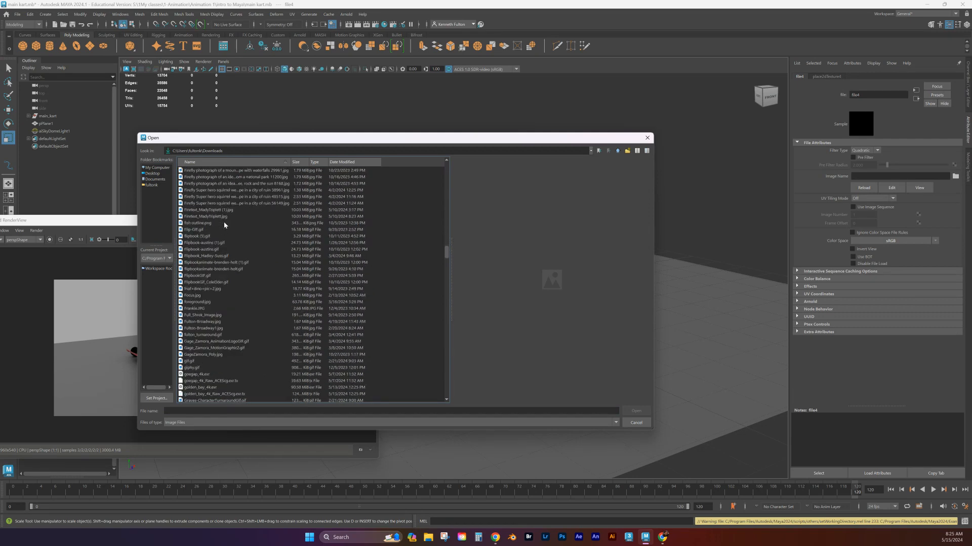
pyautogui.scroll(-15, 224, 224)
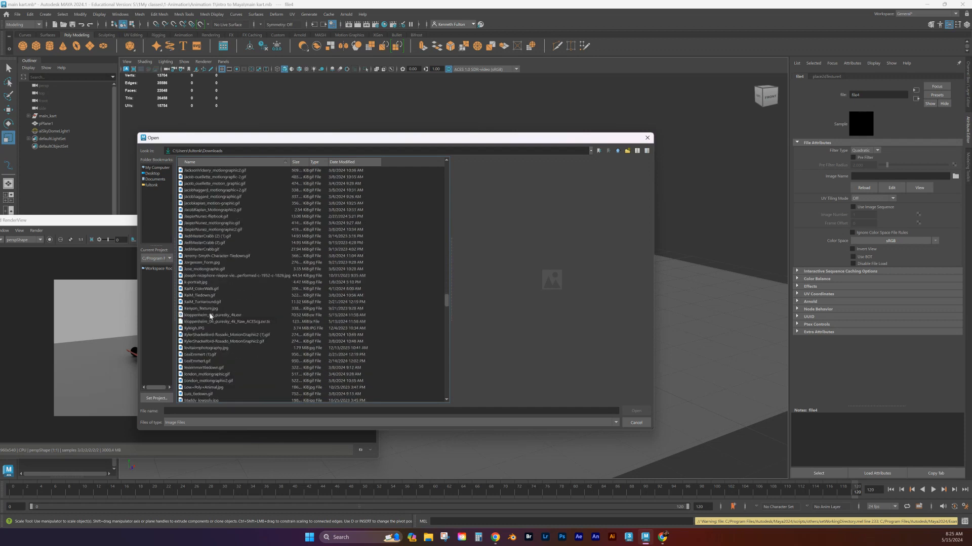
pyautogui.click(199, 317)
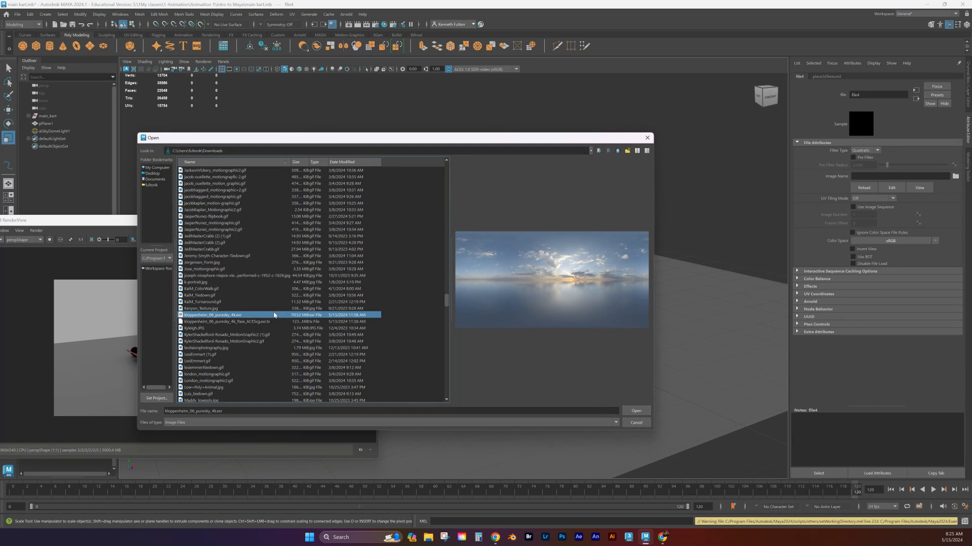
pyautogui.click(636, 411)
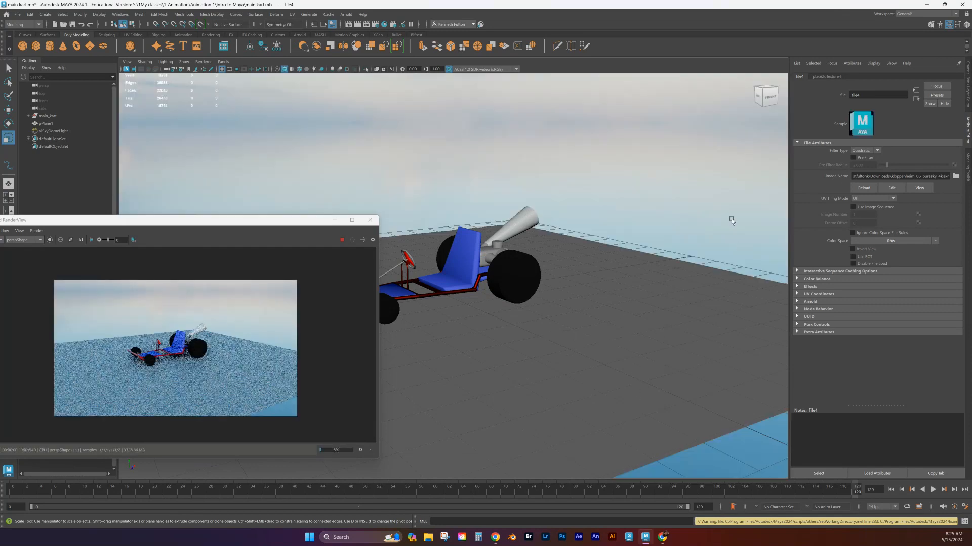
# Select the SkyDome light and set its Camera visibility to 0 so the sky image is hidden from the render background.
pyautogui.keyDown('alt'); pyautogui.moveTo(612, 296); pyautogui.dragTo(613, 295); pyautogui.keyUp('alt')
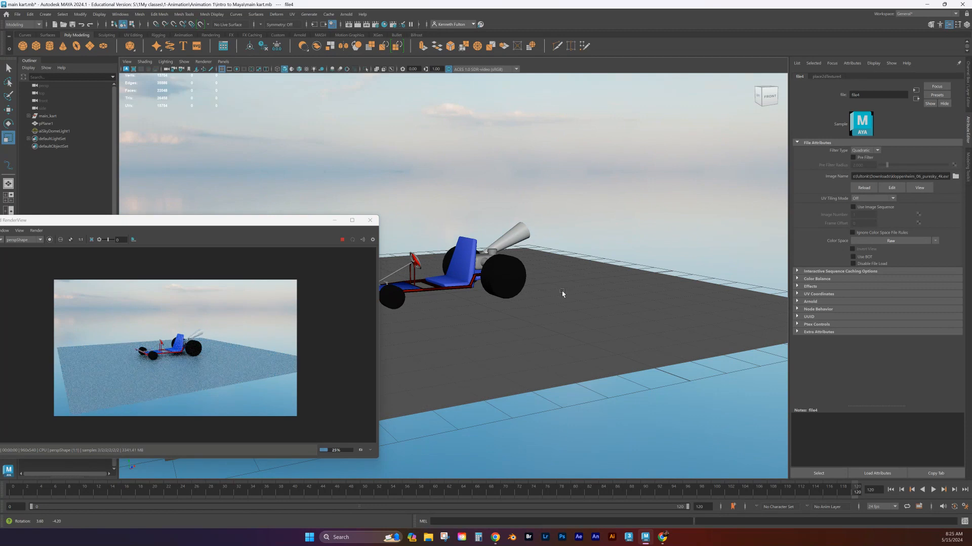
pyautogui.keyDown('alt'); pyautogui.moveTo(562, 291); pyautogui.dragTo(595, 319); pyautogui.keyUp('alt')
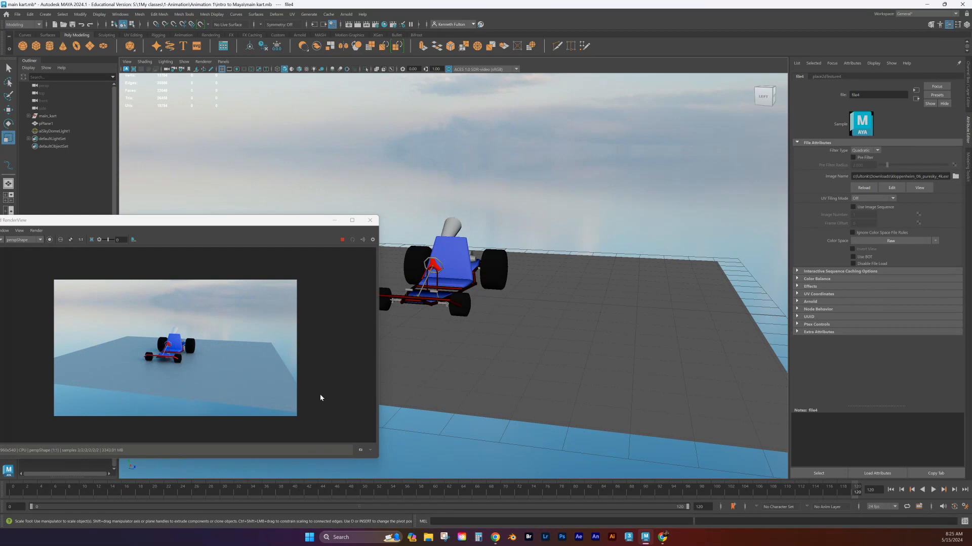
pyautogui.keyDown('alt'); pyautogui.moveTo(496, 354); pyautogui.dragTo(521, 347); pyautogui.keyUp('alt')
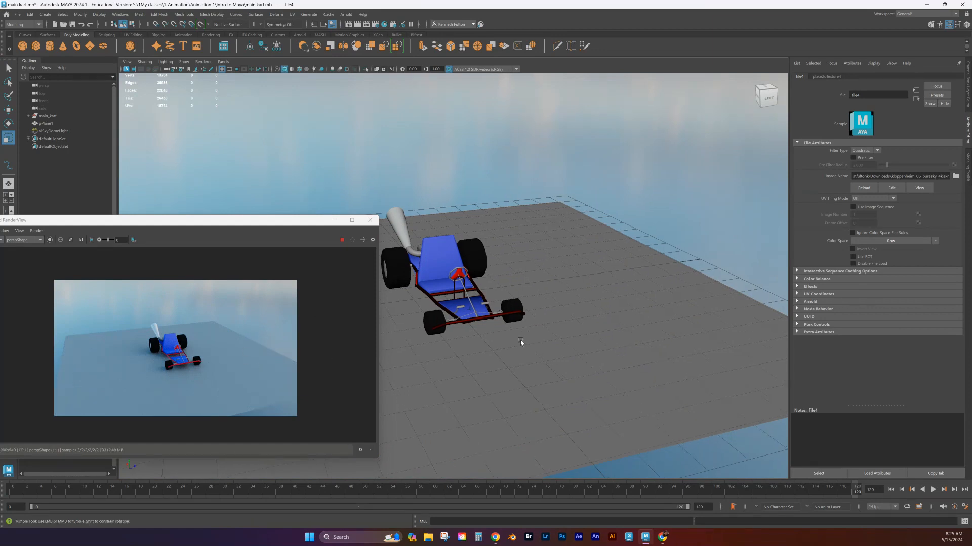
pyautogui.moveTo(462, 340)
pyautogui.keyDown('alt'); pyautogui.mouseDown()
pyautogui.moveTo(512, 341)
pyautogui.moveTo(462, 339)
pyautogui.mouseUp(); pyautogui.keyUp('alt')
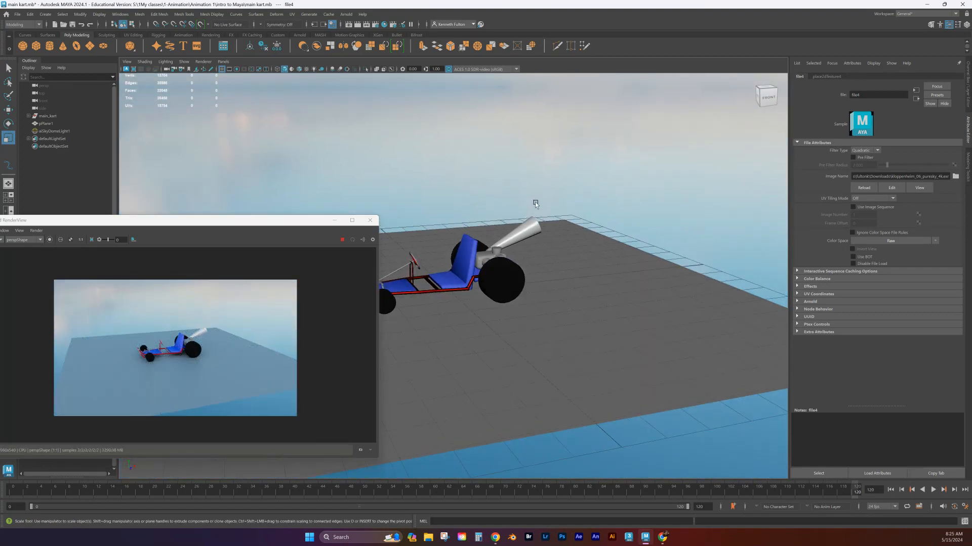
pyautogui.click(592, 136)
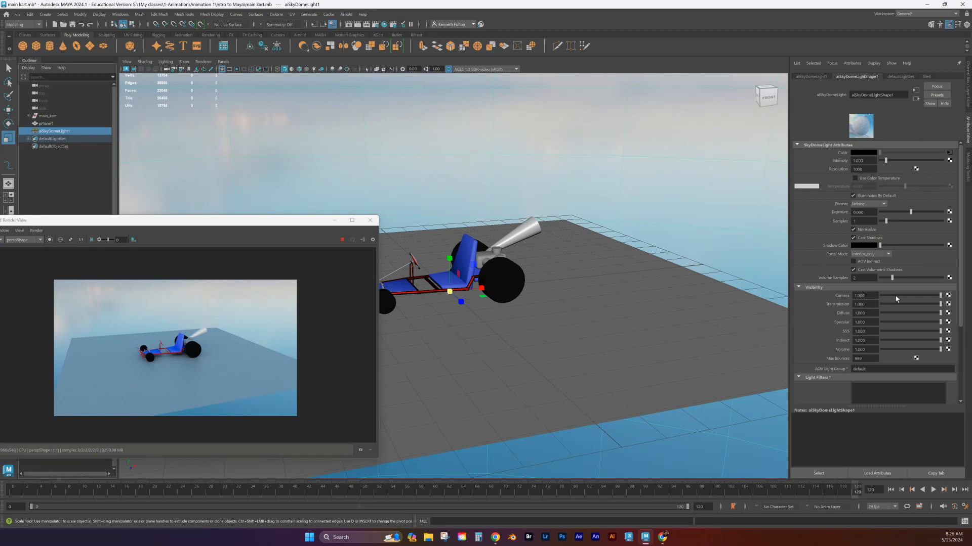
pyautogui.click(941, 297)
pyautogui.moveTo(872, 300); pyautogui.dragTo(860, 299)
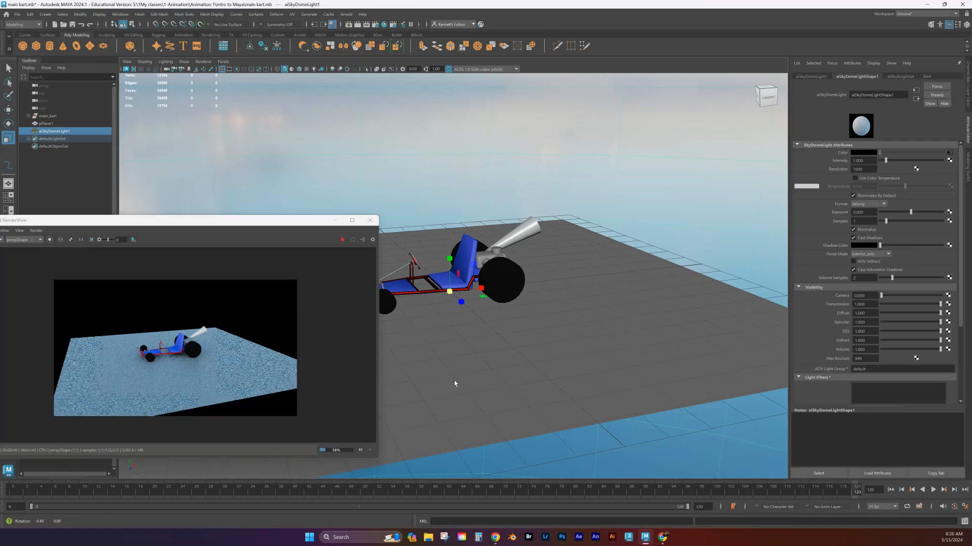
# View the kart render from the front and examine the Arnold RenderView options for saving the rendered image.
pyautogui.keyDown('alt'); pyautogui.moveTo(453, 388); pyautogui.dragTo(492, 383); pyautogui.keyUp('alt')
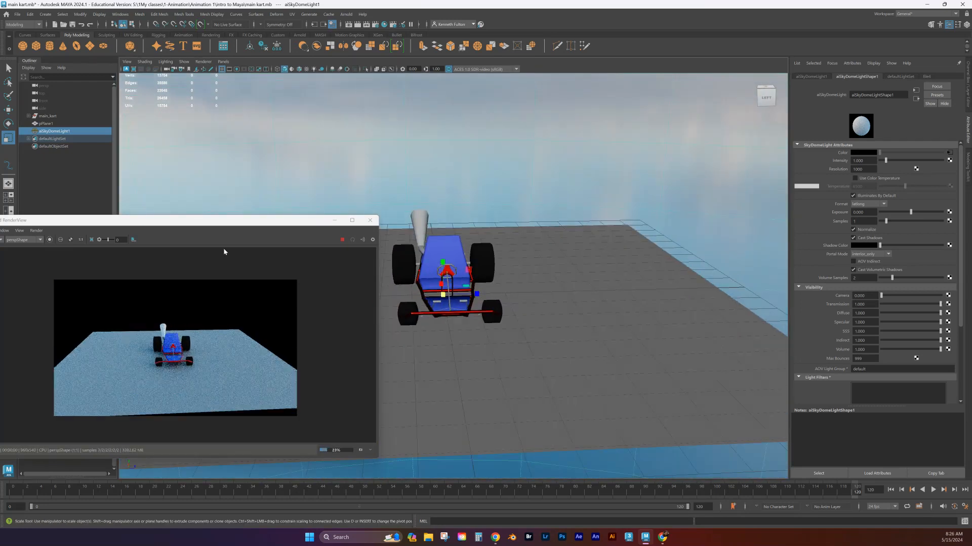
pyautogui.moveTo(221, 223); pyautogui.dragTo(282, 180)
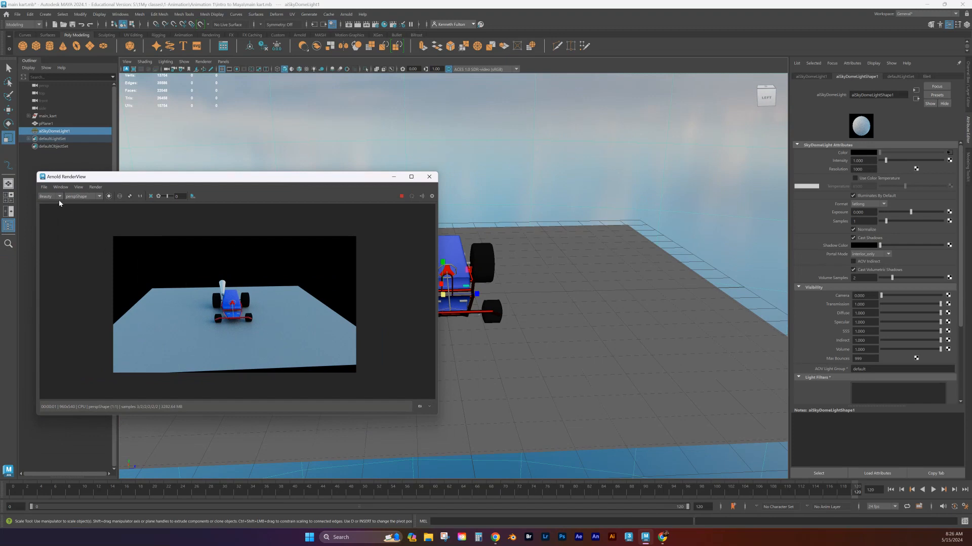
pyautogui.click(44, 188)
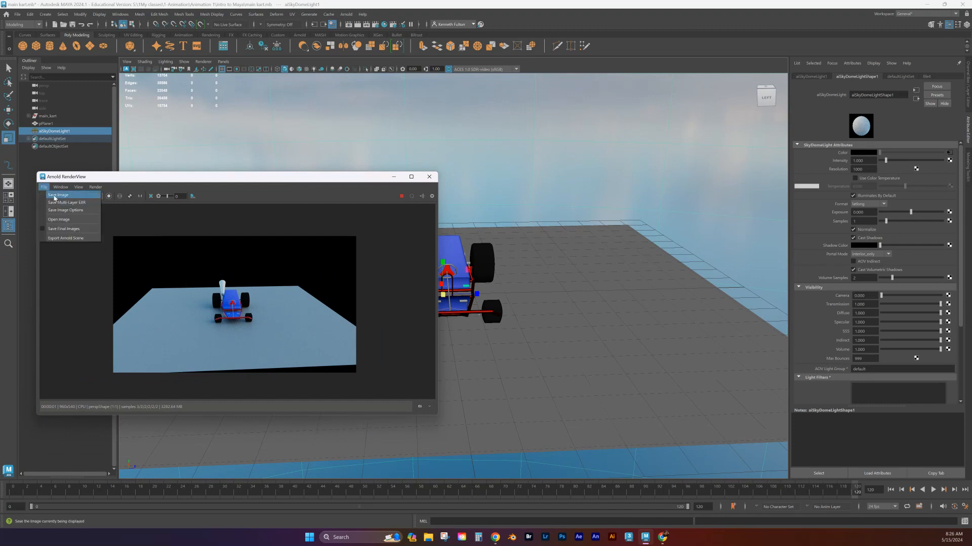
pyautogui.click(184, 182)
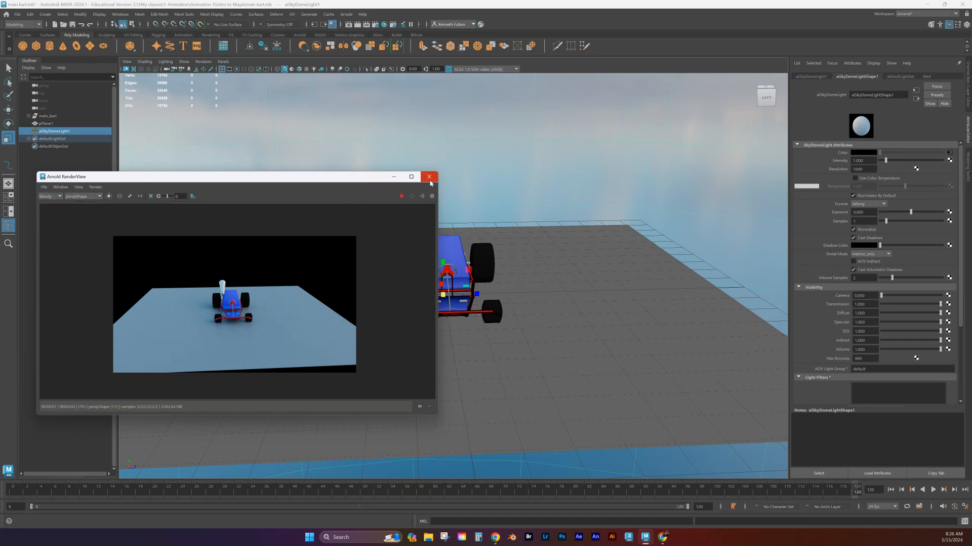